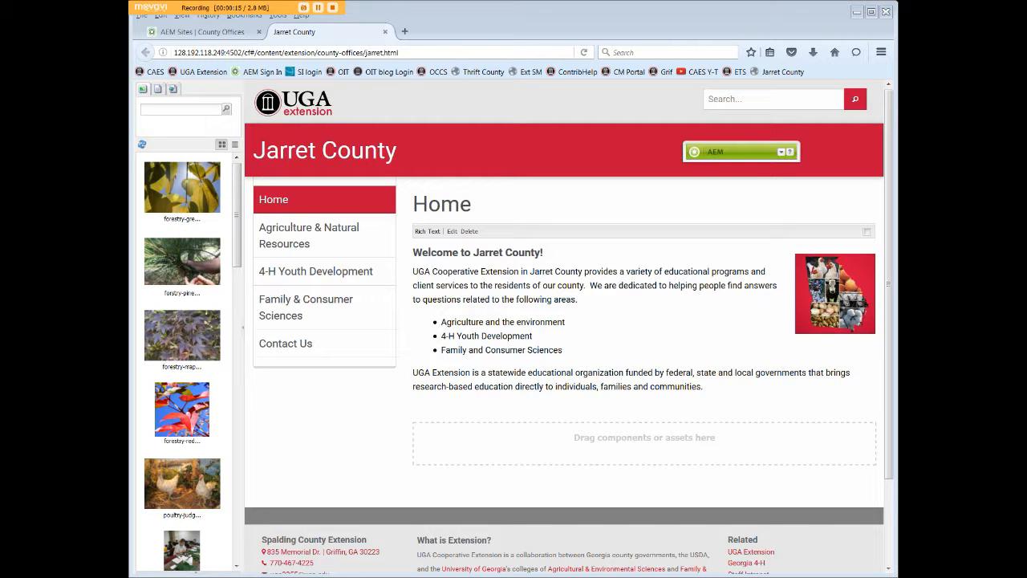
# Expand, resize and reposition the Sidekick so its component list is visible.
pyautogui.click(782, 154)
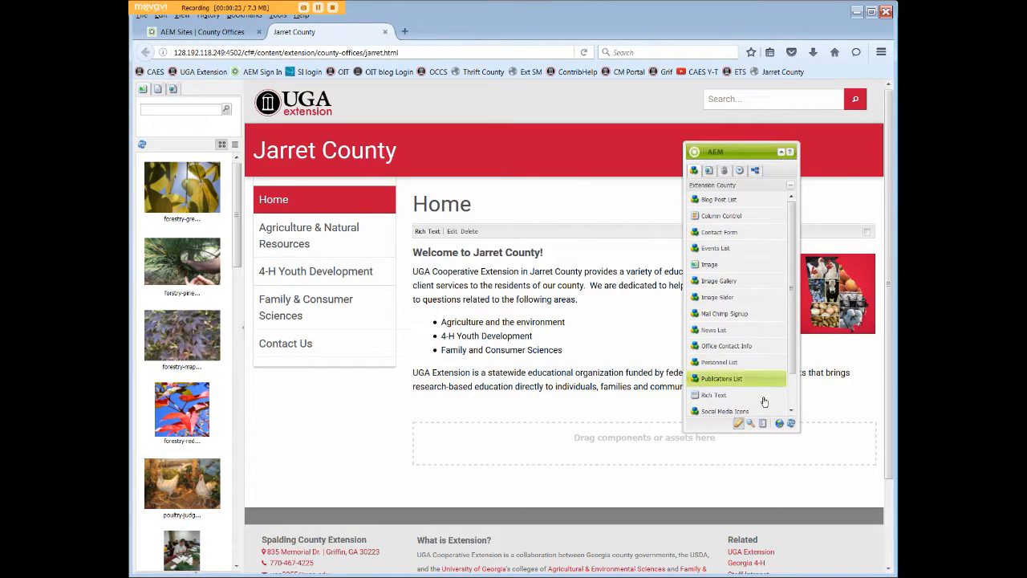
pyautogui.moveTo(719, 431); pyautogui.dragTo(723, 479)
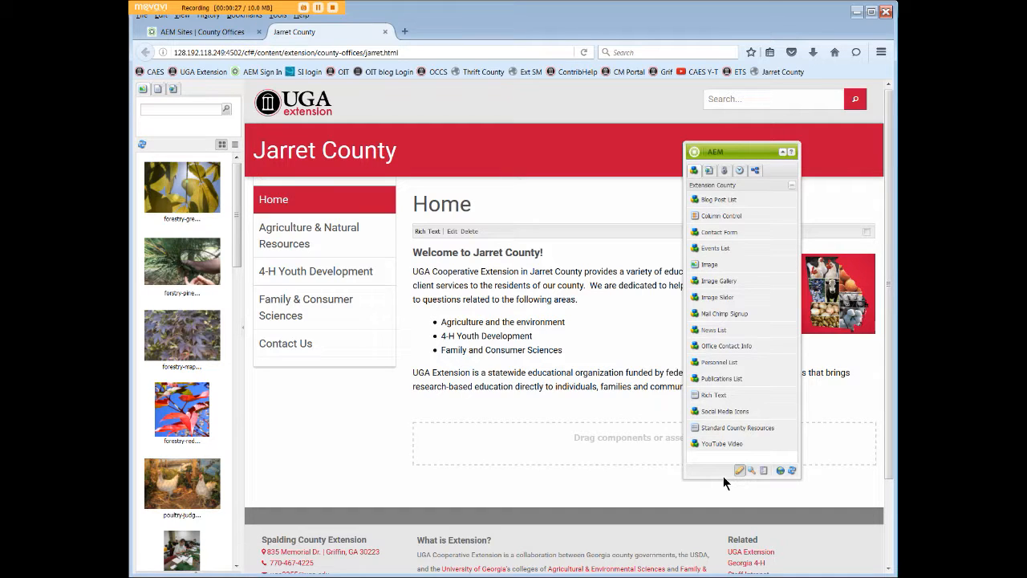
pyautogui.moveTo(723, 479); pyautogui.dragTo(733, 280)
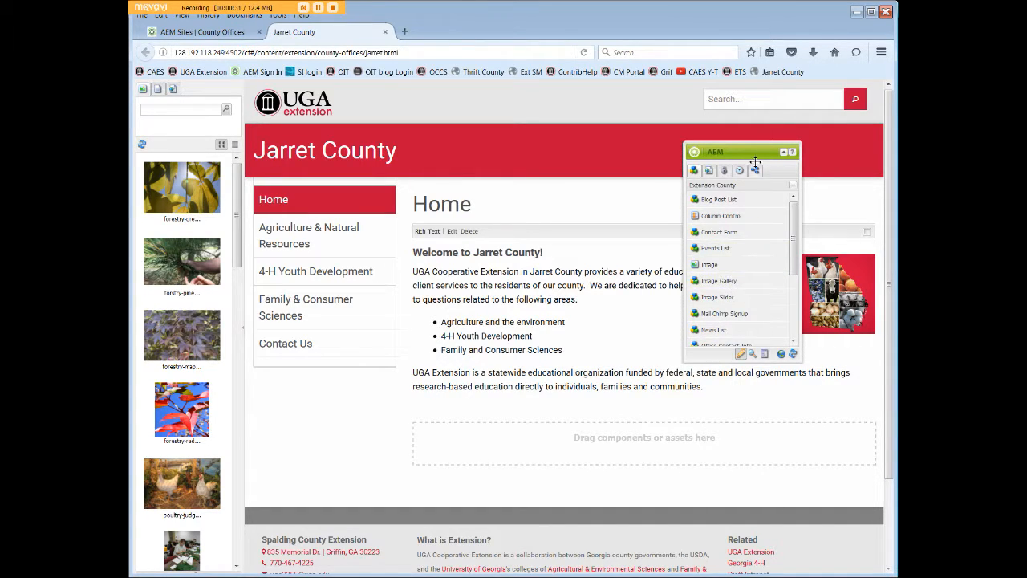
pyautogui.moveTo(759, 152)
pyautogui.mouseDown()
pyautogui.moveTo(508, 142)
pyautogui.moveTo(789, 153)
pyautogui.mouseUp()
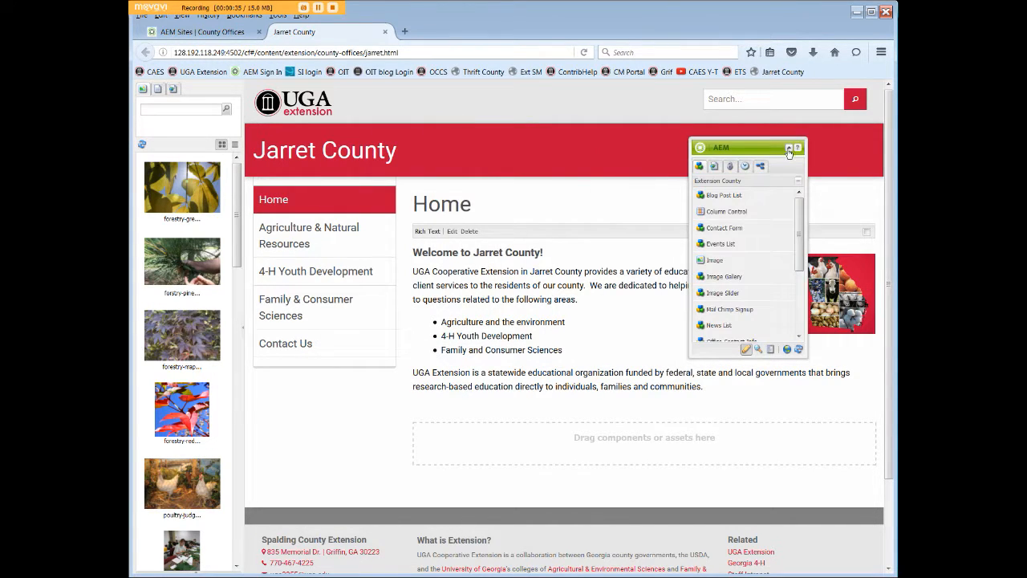
pyautogui.click(789, 149)
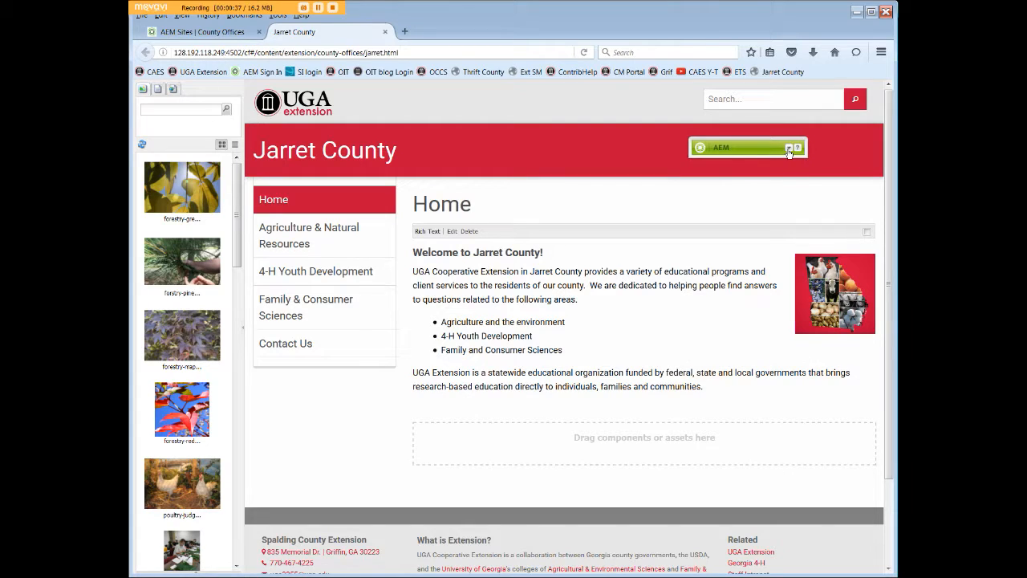
pyautogui.click(789, 149)
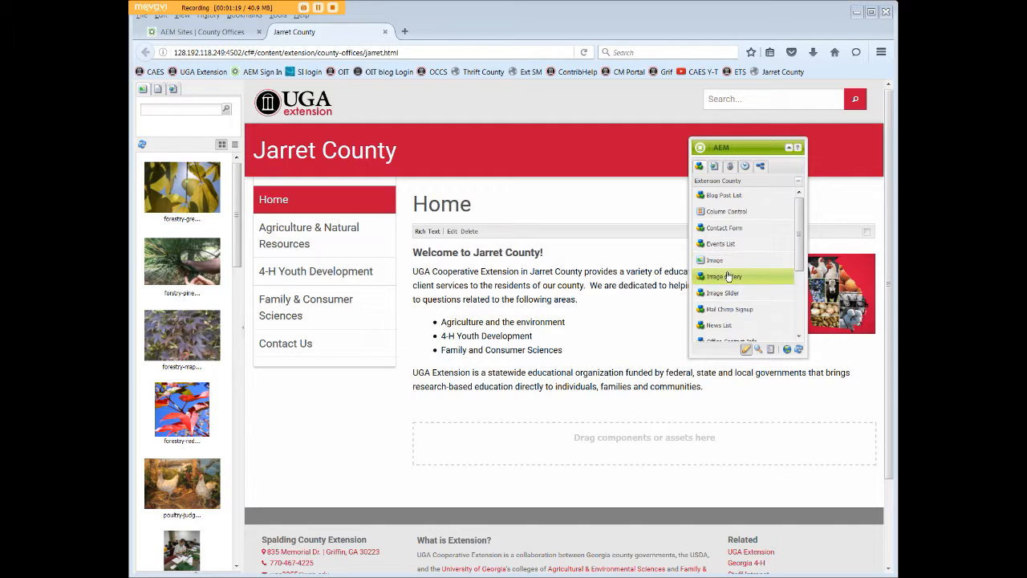
pyautogui.moveTo(729, 355); pyautogui.dragTo(727, 425)
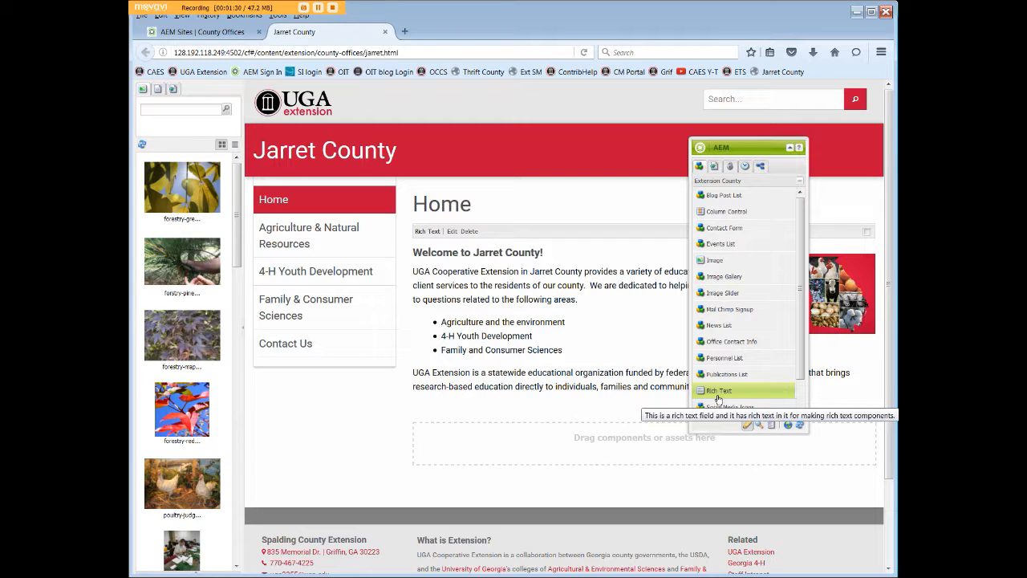
# Drag a Rich Text component onto the drop zone below the welcome text.
pyautogui.moveTo(718, 399); pyautogui.dragTo(543, 441)
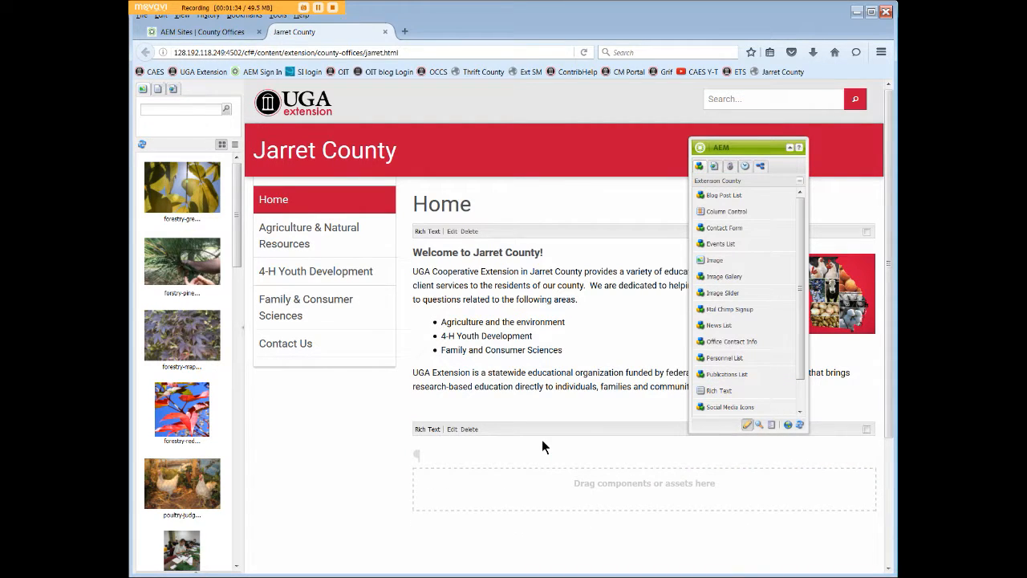
# Delete the empty Rich Text component, confirming with Yes, then show the Sidekick's Page actions.
pyautogui.click(452, 429)
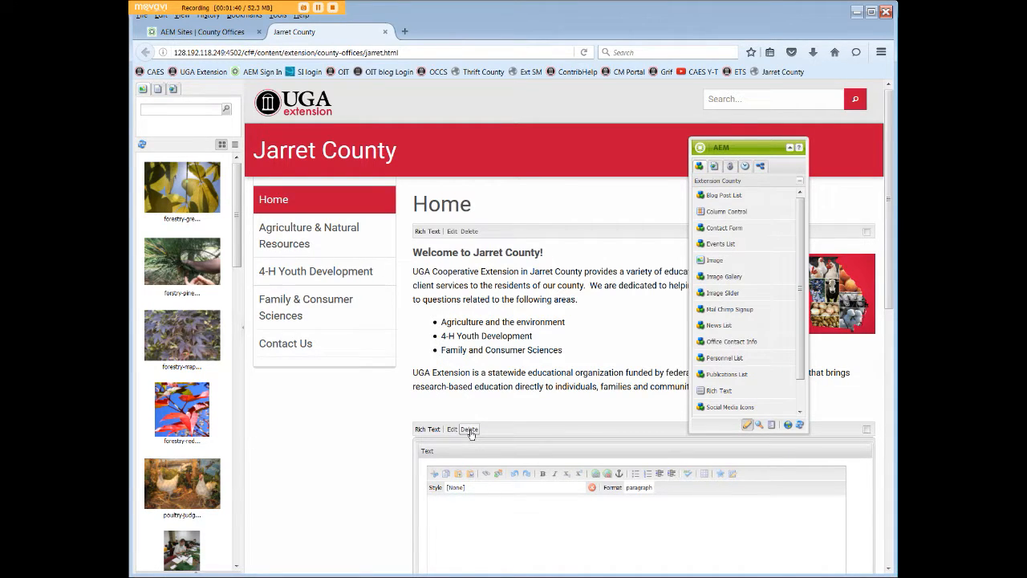
pyautogui.click(469, 429)
pyautogui.click(550, 323)
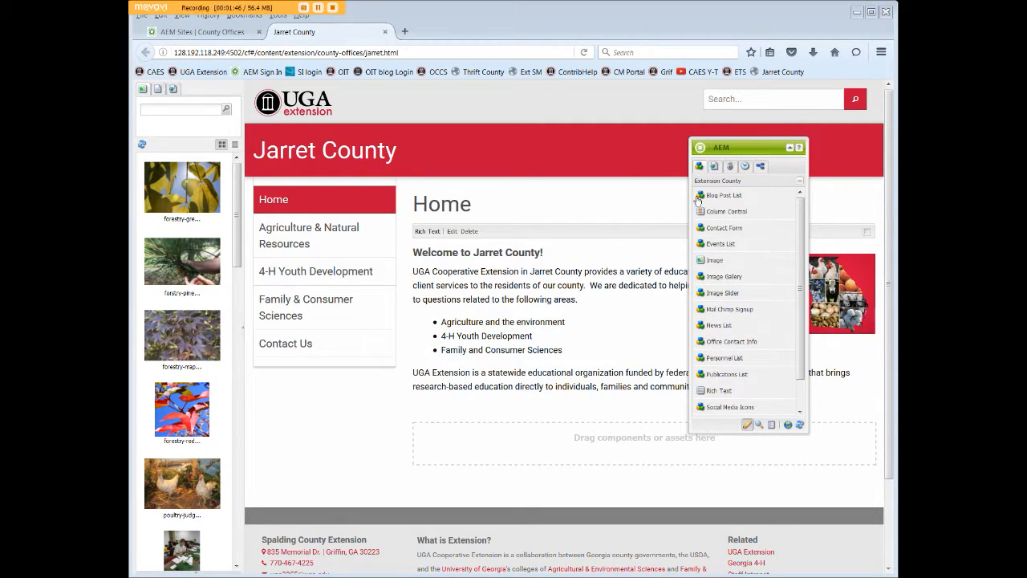
pyautogui.click(716, 168)
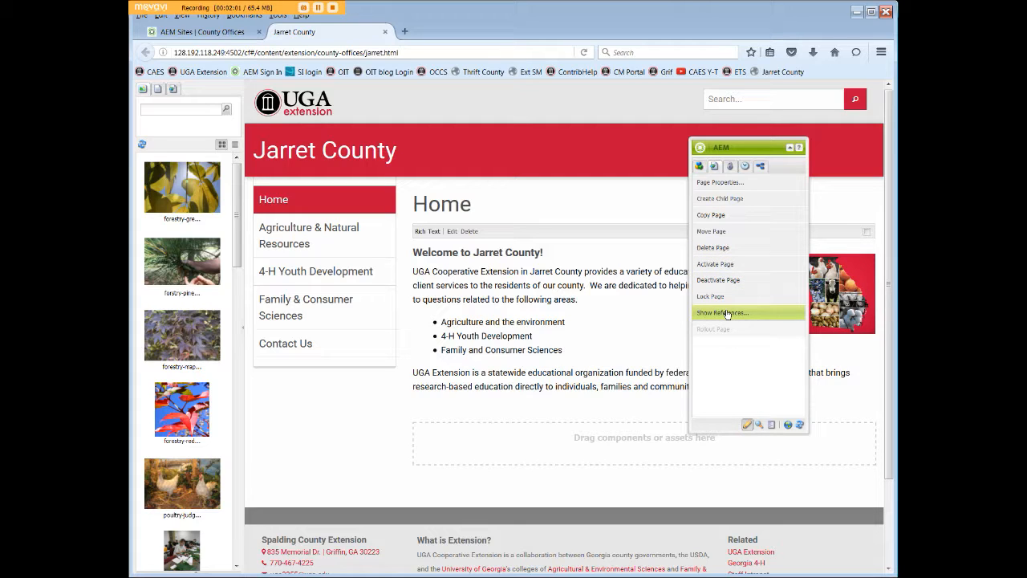
# Open the Audit Log from the Sidekick's Information tab for the Jarret County page.
pyautogui.click(715, 166)
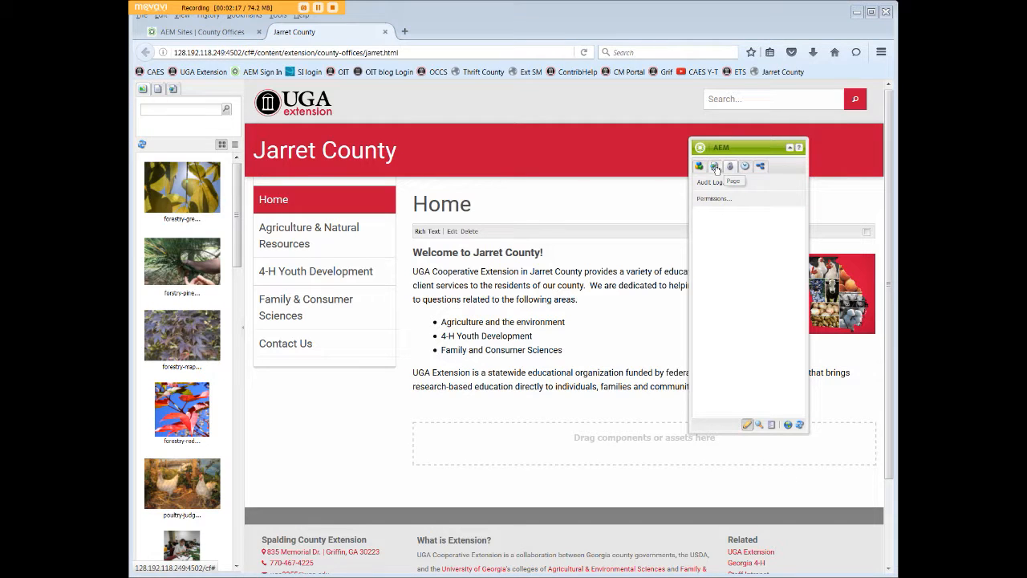
pyautogui.click(711, 182)
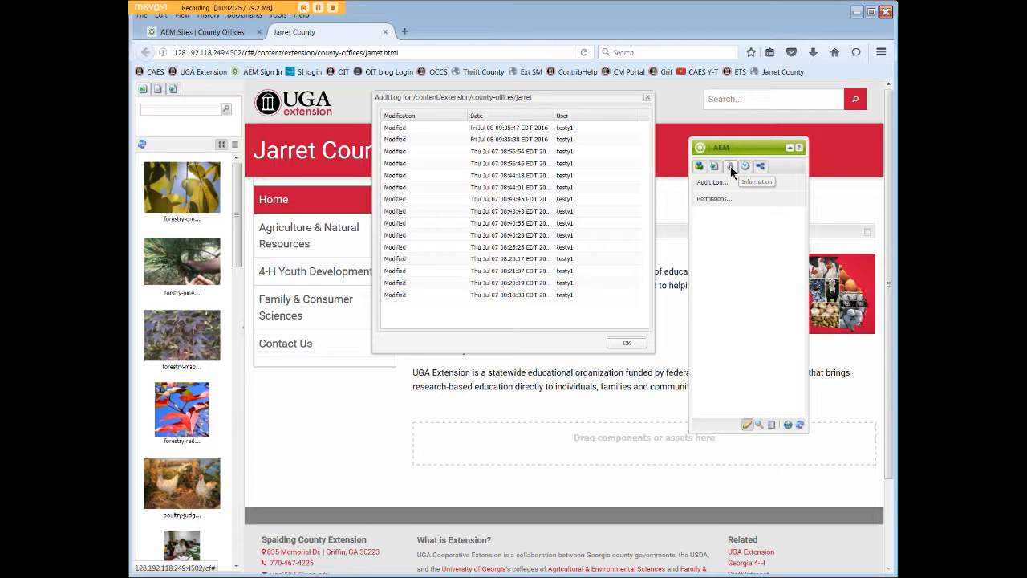
# Show the Versioning tab's Create and Restore Version options and close the audit log.
pyautogui.click(744, 170)
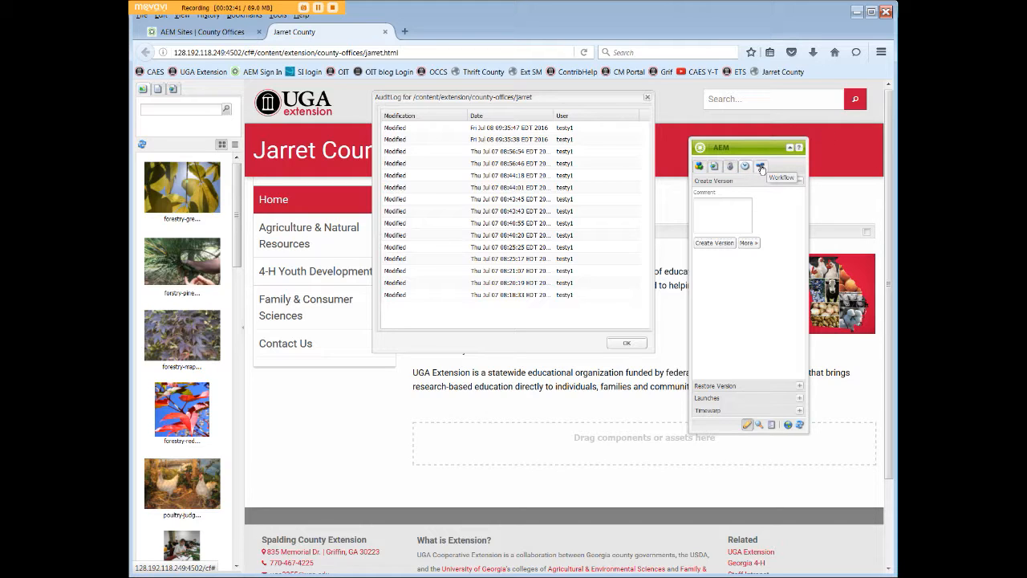
pyautogui.click(646, 97)
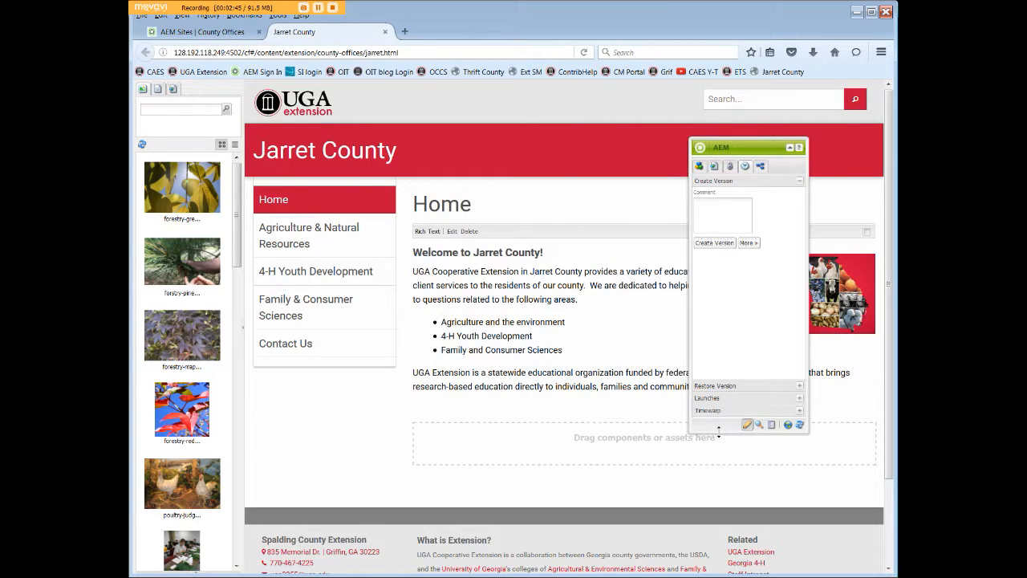
# Resize the Sidekick panel shorter.
pyautogui.moveTo(718, 431); pyautogui.dragTo(715, 321)
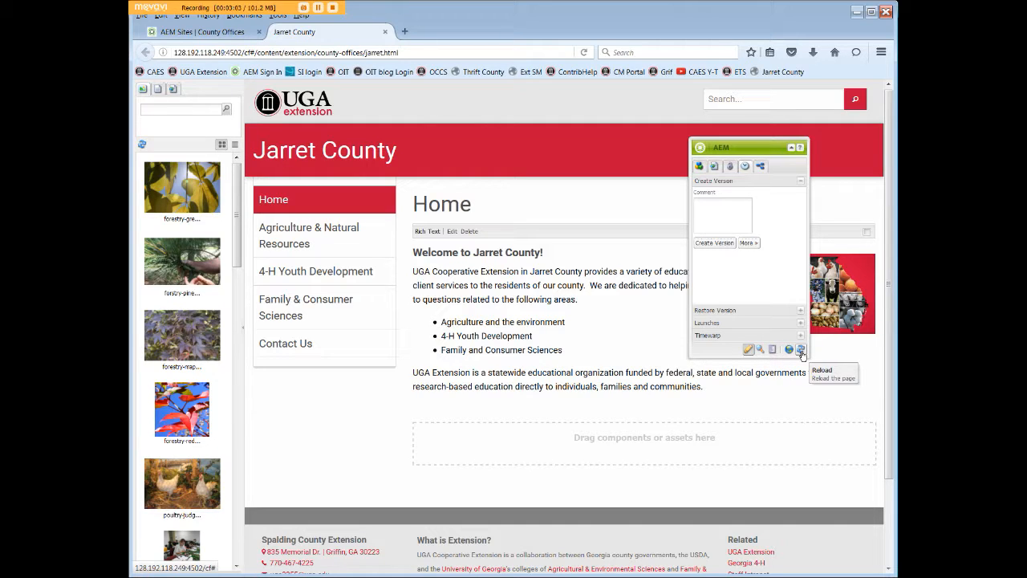
# Switch the home page to Preview mode, back to Edit mode, and launch the Websites console.
pyautogui.click(749, 350)
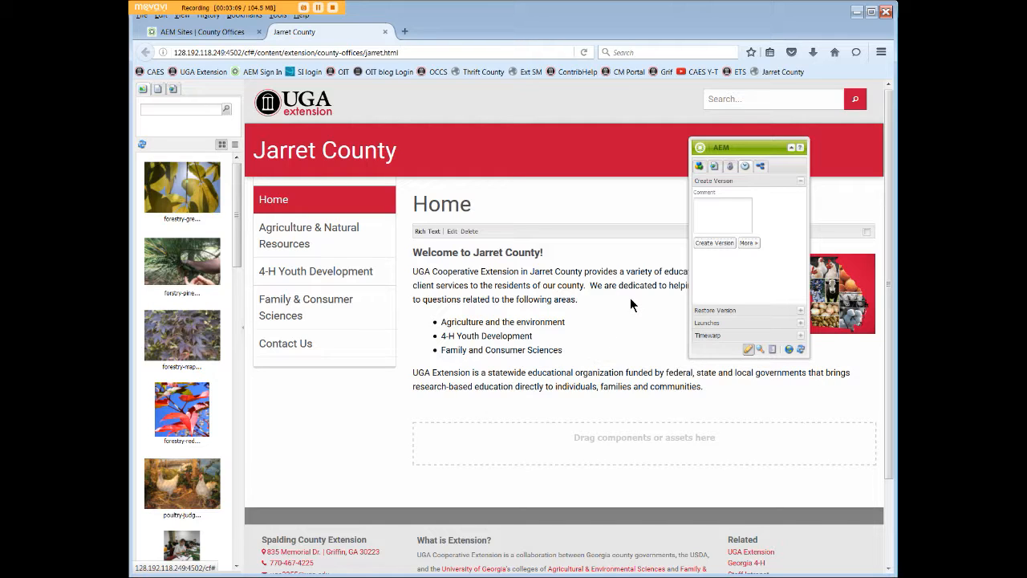
pyautogui.click(760, 350)
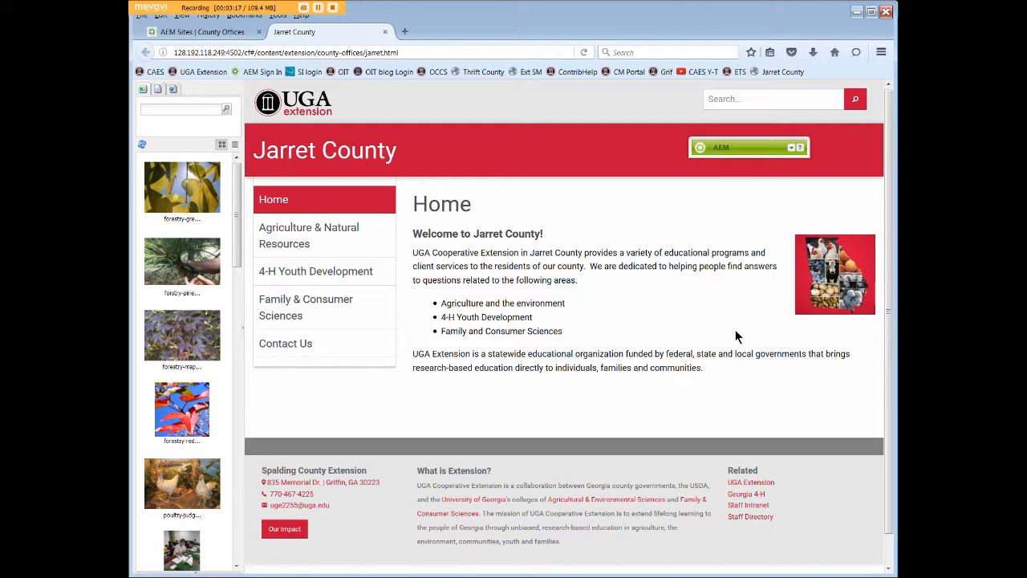
pyautogui.click(792, 151)
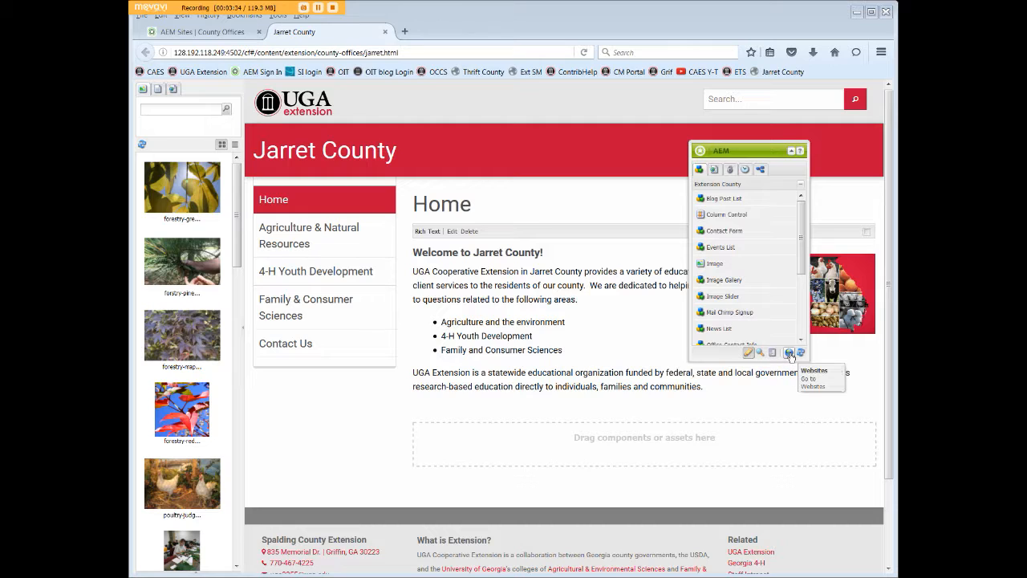
pyautogui.click(790, 354)
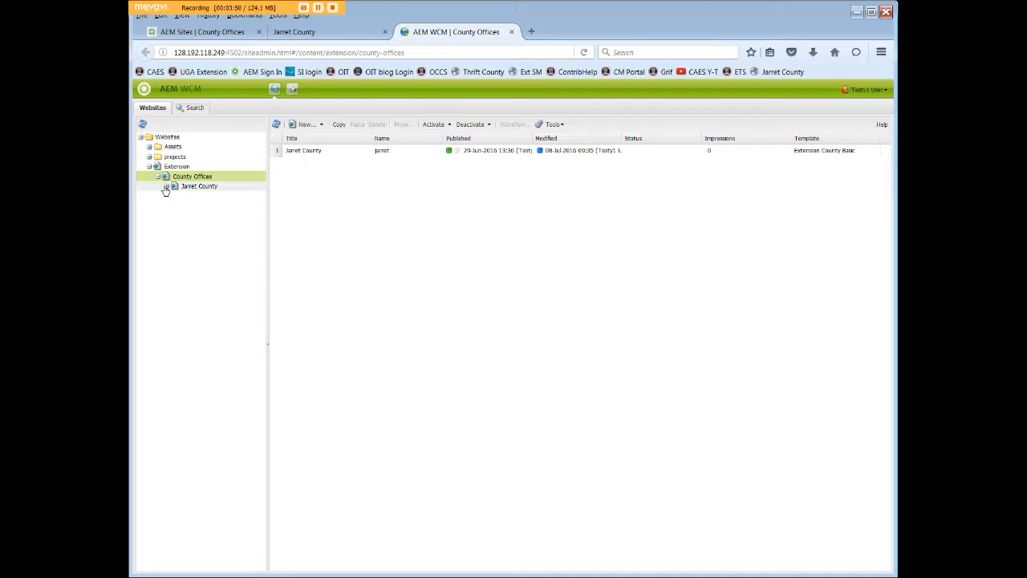
# Expand Jarret County in the site tree and open Agriculture & Natural Resources for editing.
pyautogui.click(166, 186)
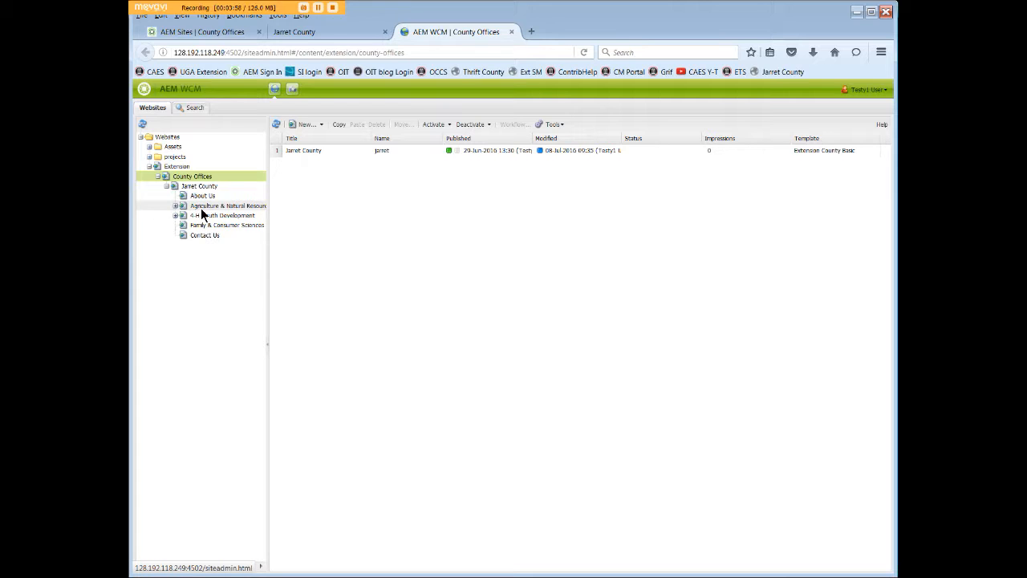
pyautogui.doubleClick(201, 208)
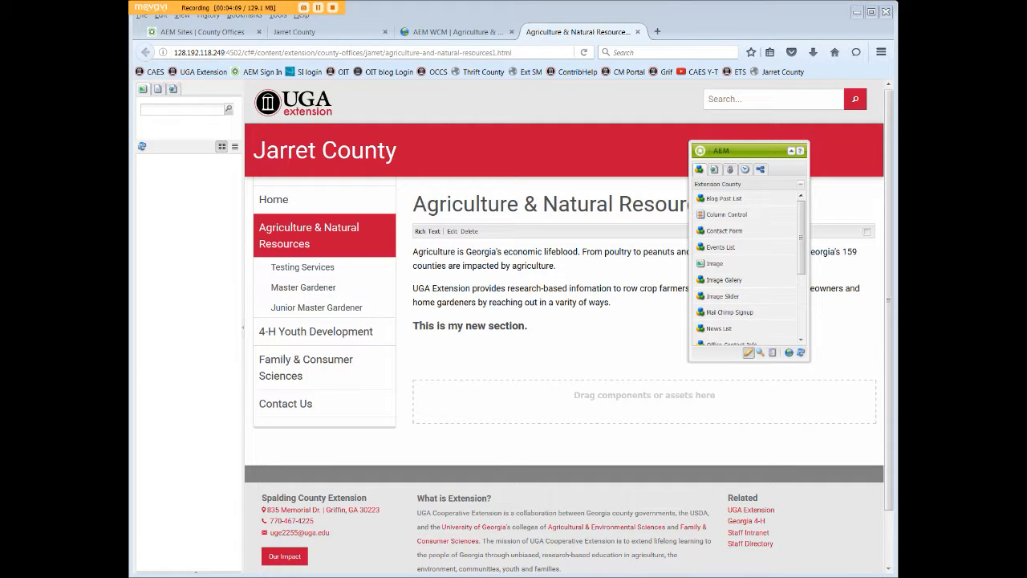
# Close the Contact Us, Agriculture & Natural Resources and Websites console tabs to return to the home page.
pyautogui.click(430, 34)
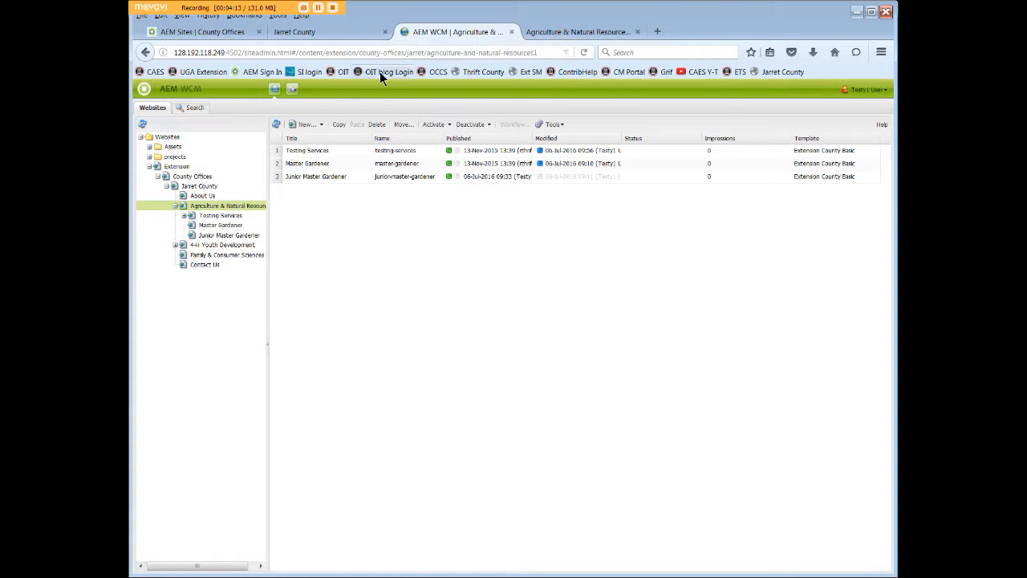
pyautogui.click(197, 187)
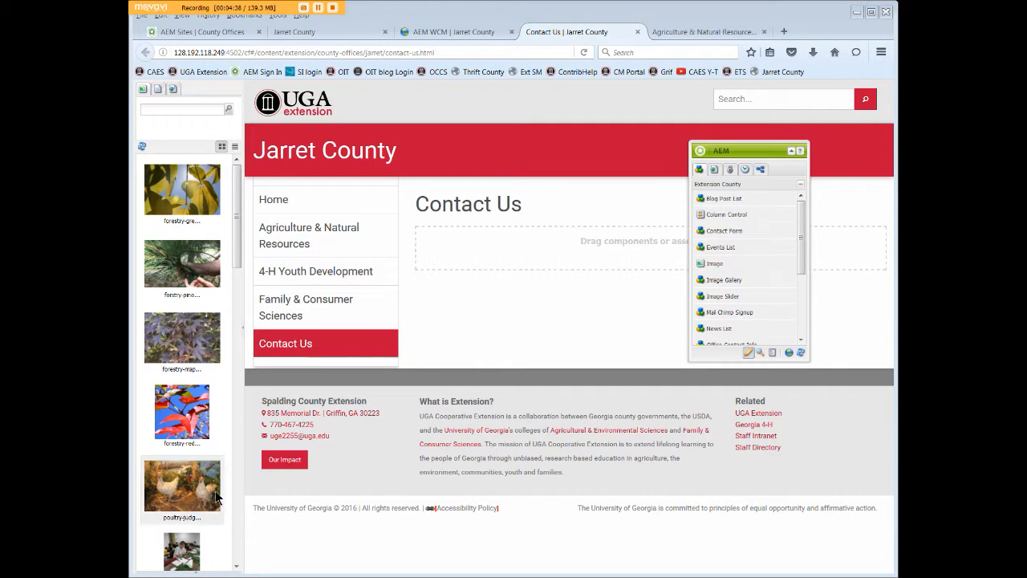
pyautogui.click(638, 31)
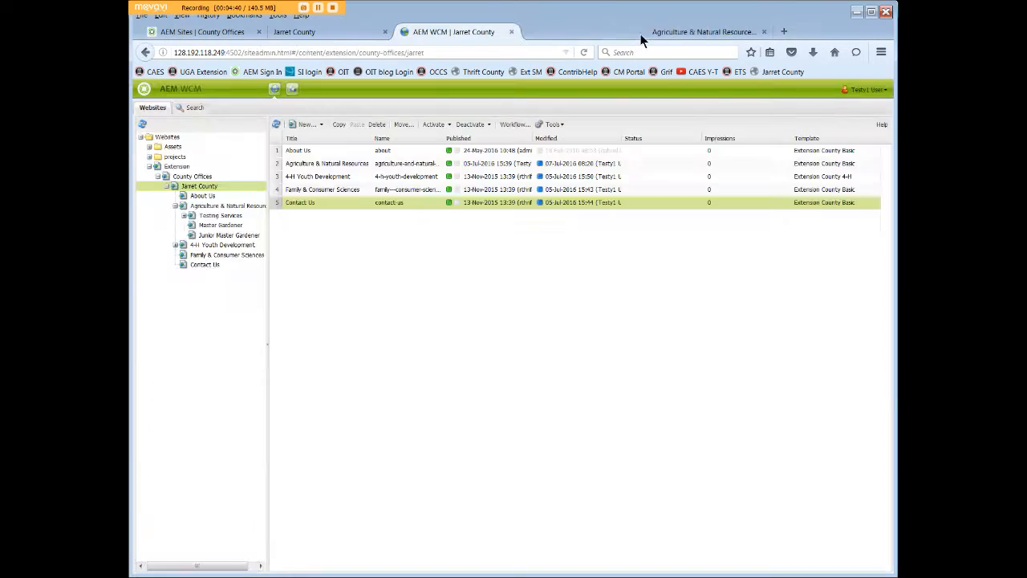
pyautogui.click(648, 32)
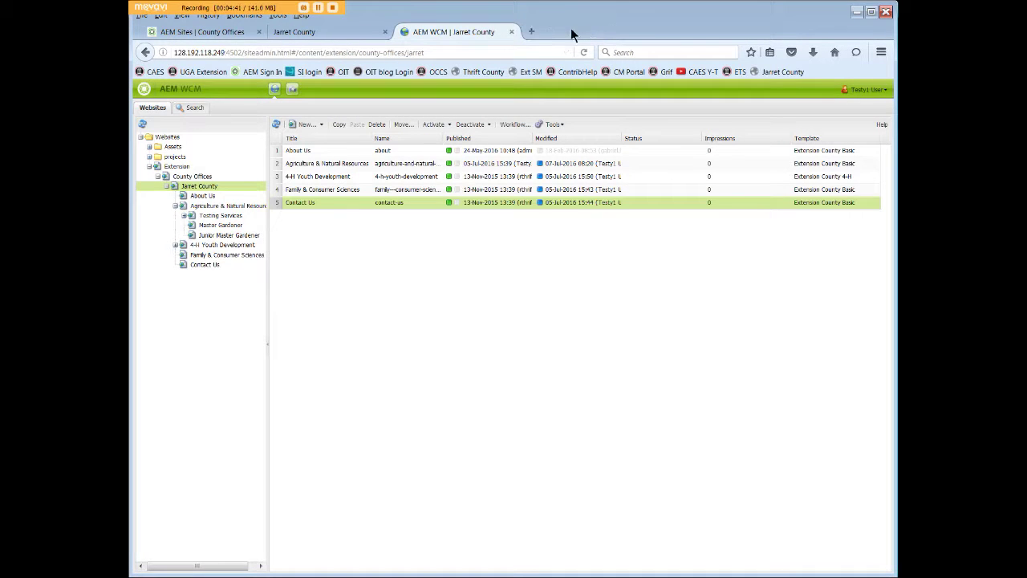
pyautogui.click(512, 32)
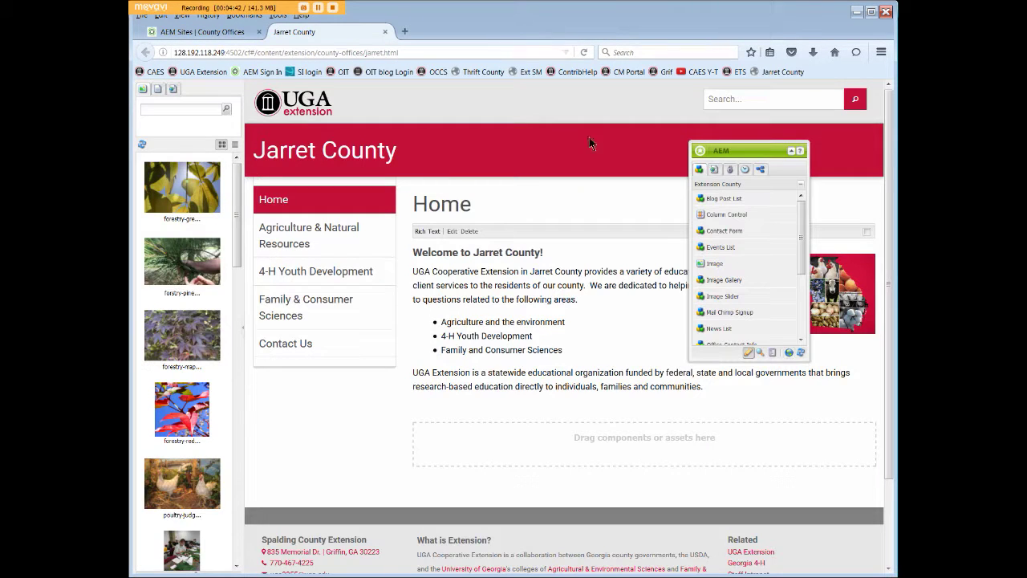
# Reload the Jarret County home page via the Sidekick's Reload button.
pyautogui.click(800, 353)
pyautogui.click(801, 355)
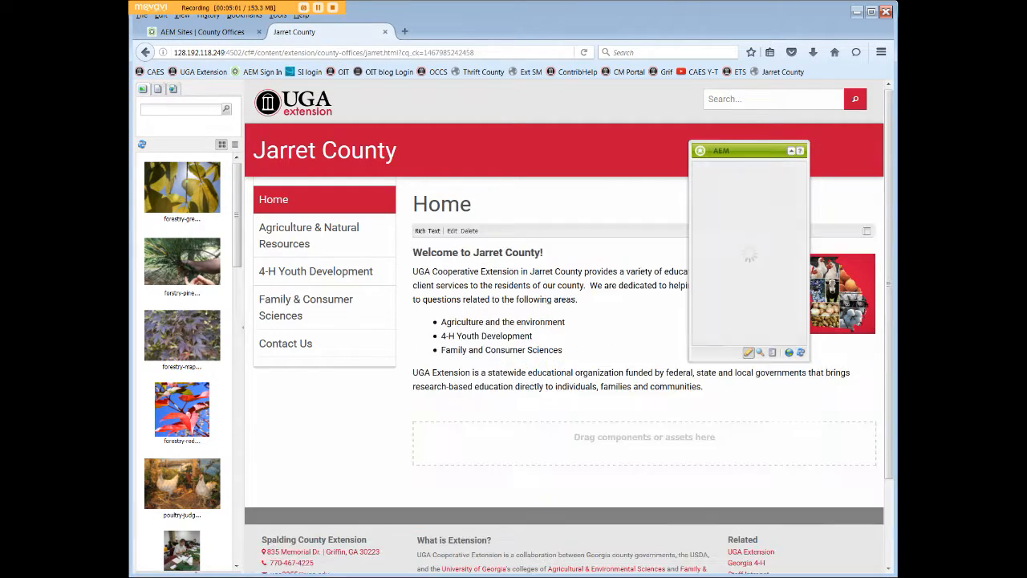